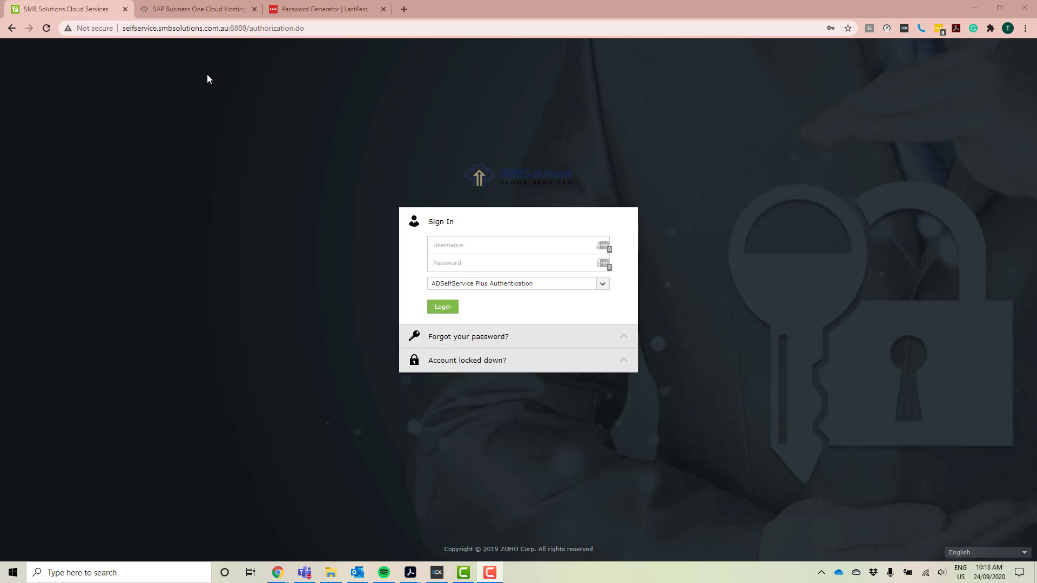
- Switch to the SMB Solutions 'SAP Business One Cloud Hosting' website tab
left_click(196, 6)
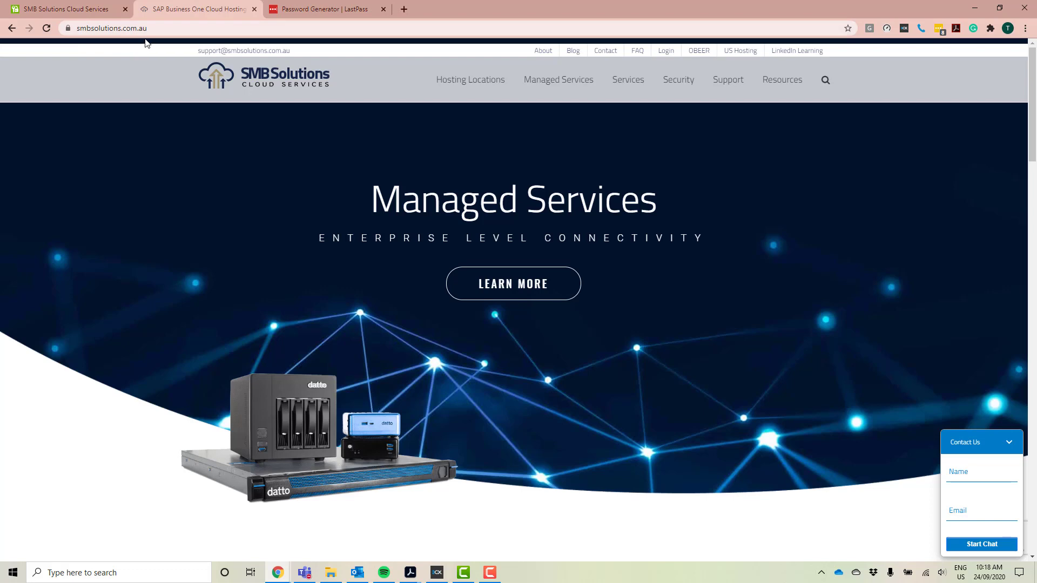
- Open the SMB Solutions Login page and look through its gateway and password portal options
left_click(669, 50)
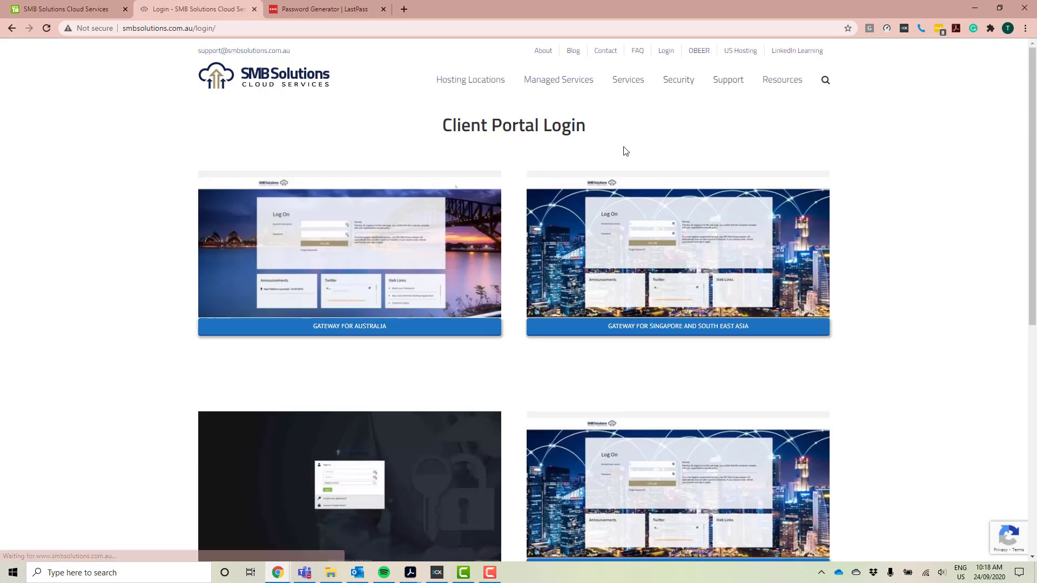
scroll(624, 151, "down", 2)
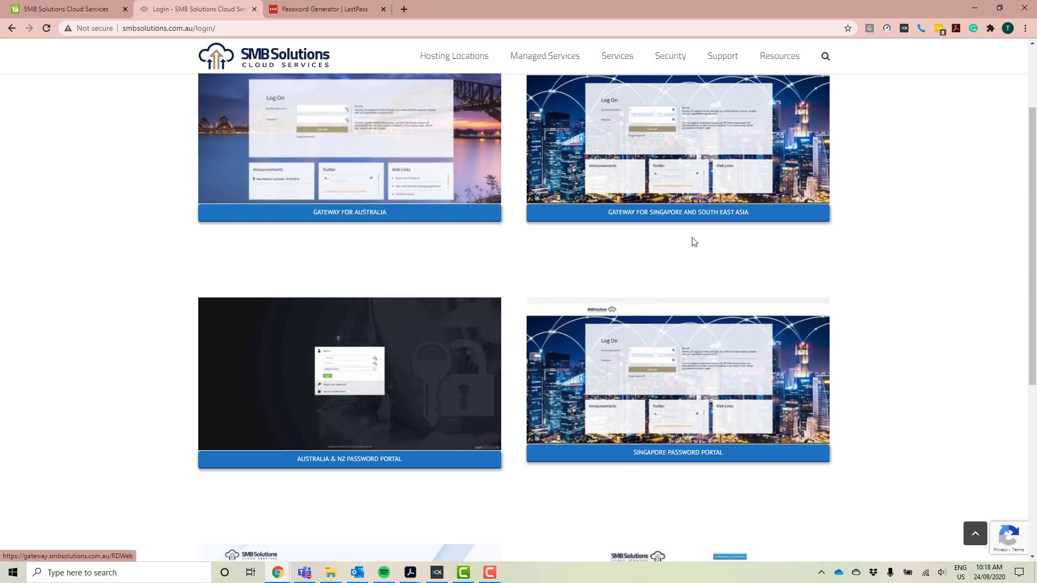
scroll(873, 316, "down", 6)
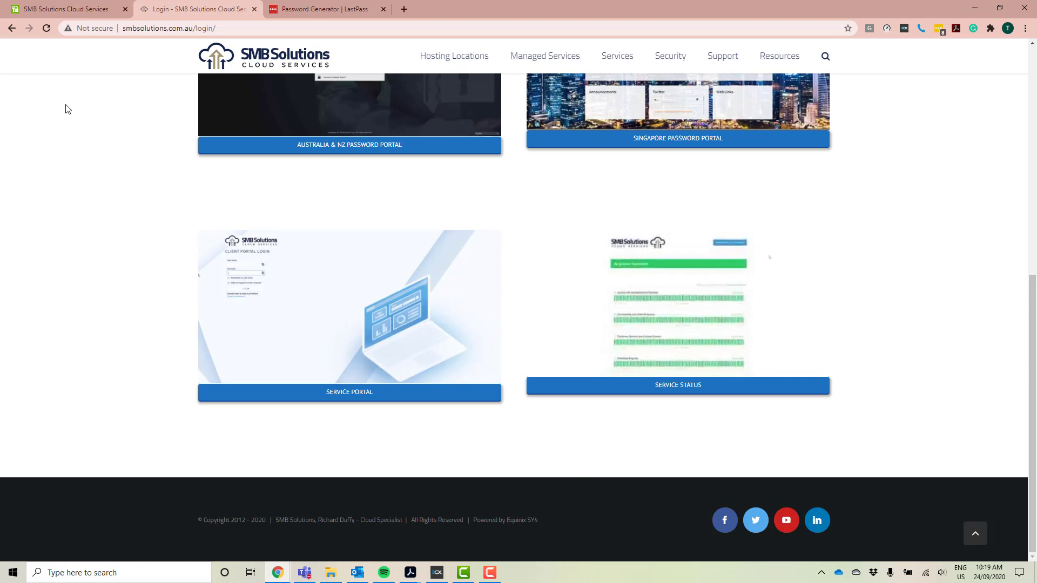
- Return to the password portal sign-in tab and select the SMBSOLUTIONS authentication domain
left_click(82, 3)
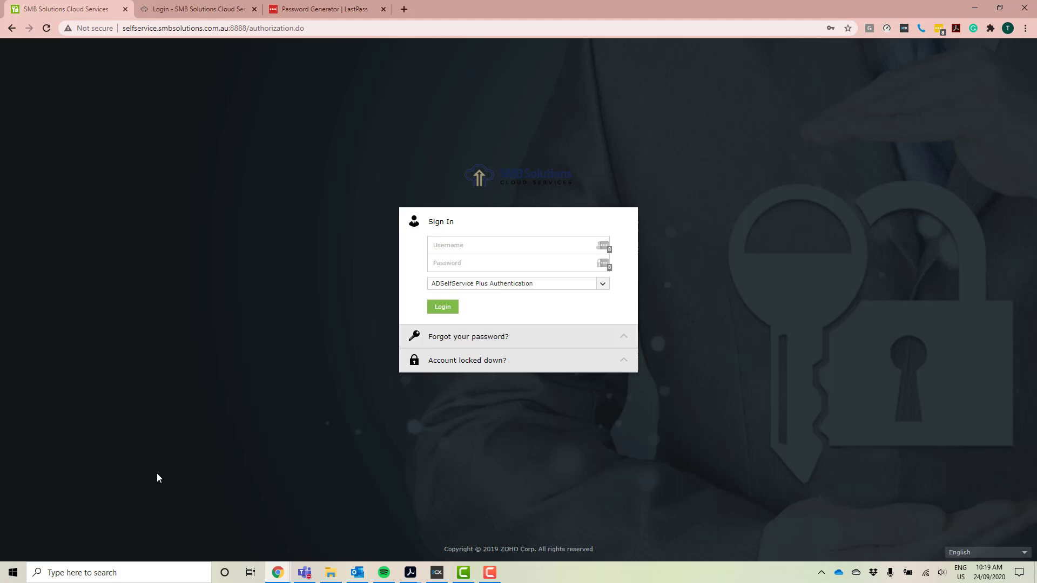
left_click(601, 285)
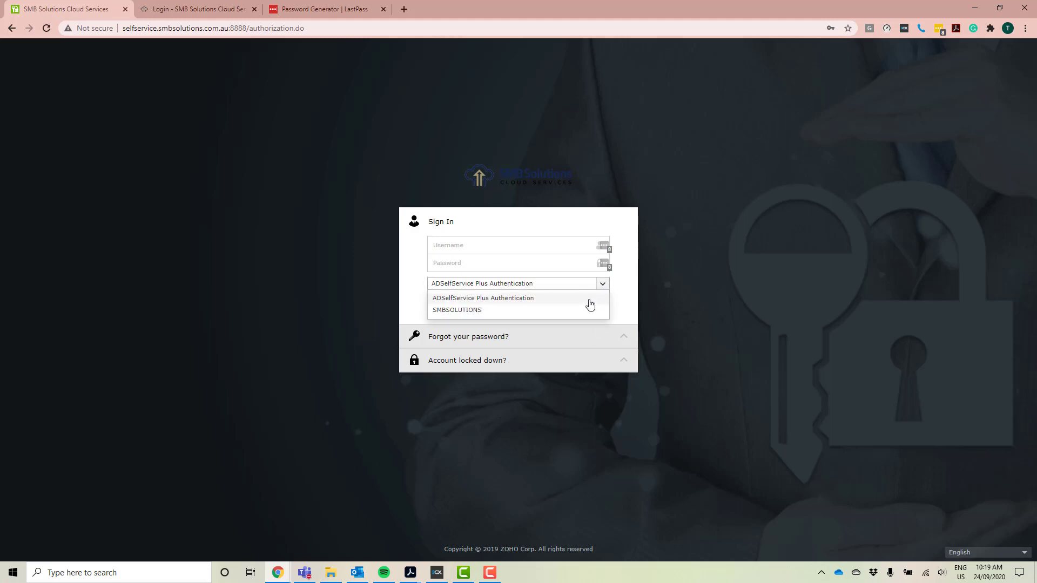
left_click(582, 317)
left_click(579, 289)
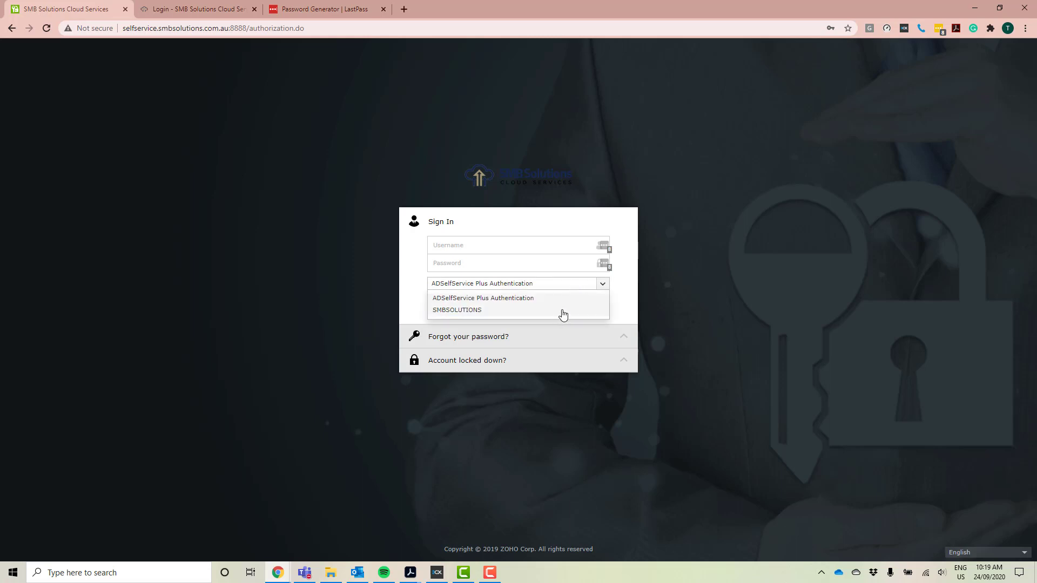
left_click(557, 317)
- Log in with the test account's username and password
left_click(469, 243)
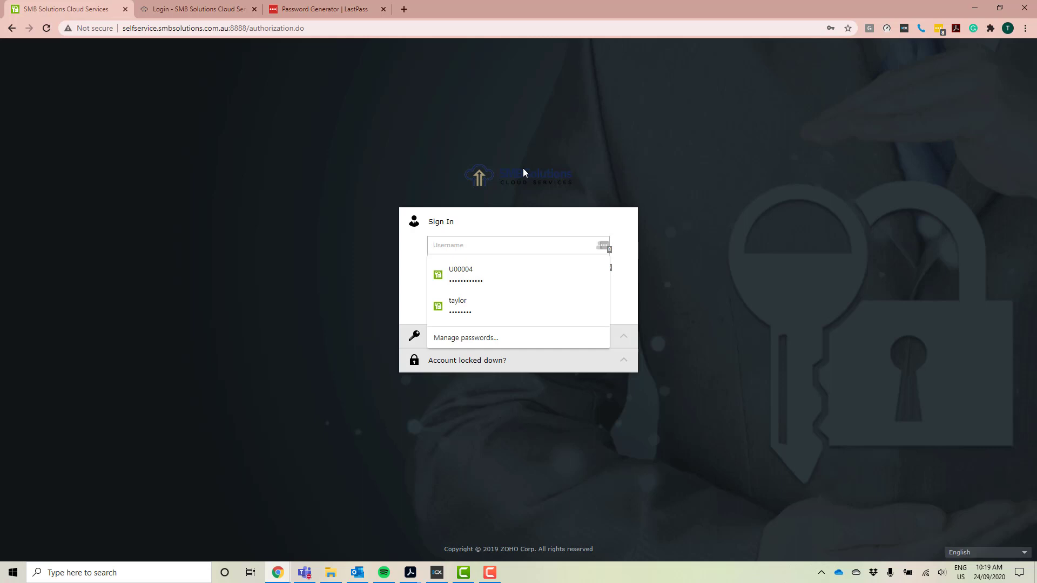
type("U")
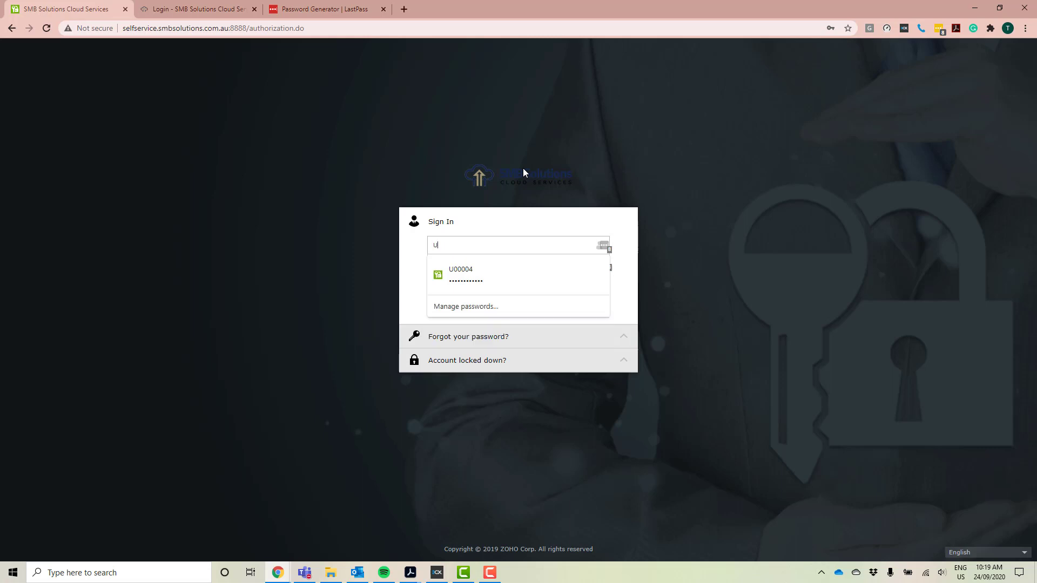
type("00007")
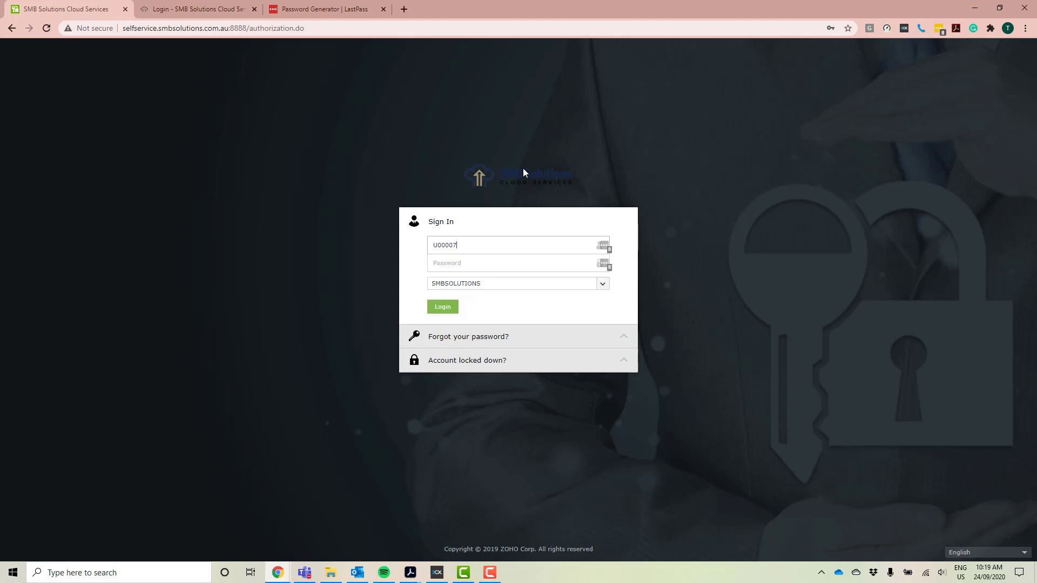
left_click(490, 262)
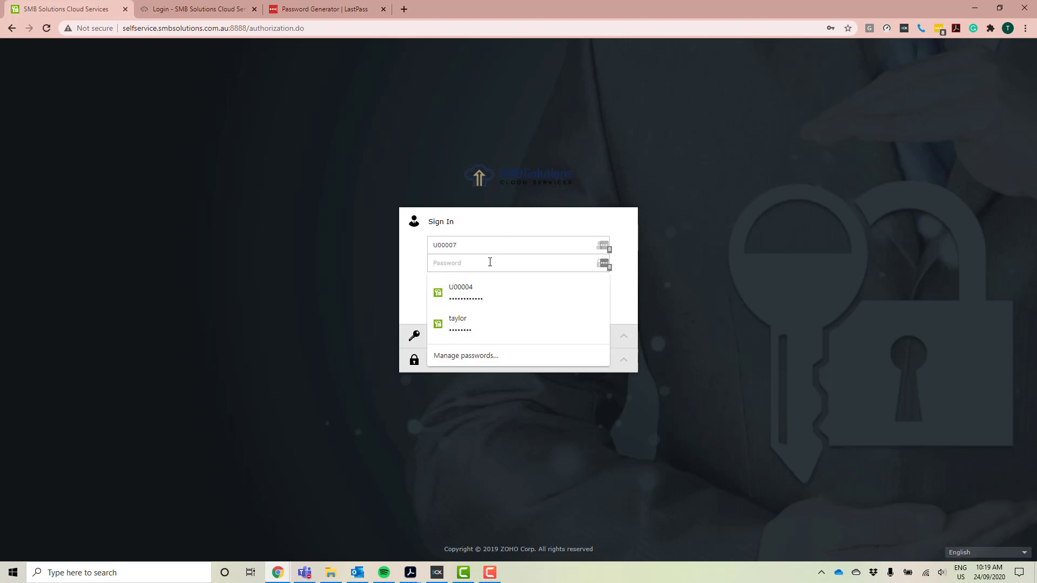
type("••••••••")
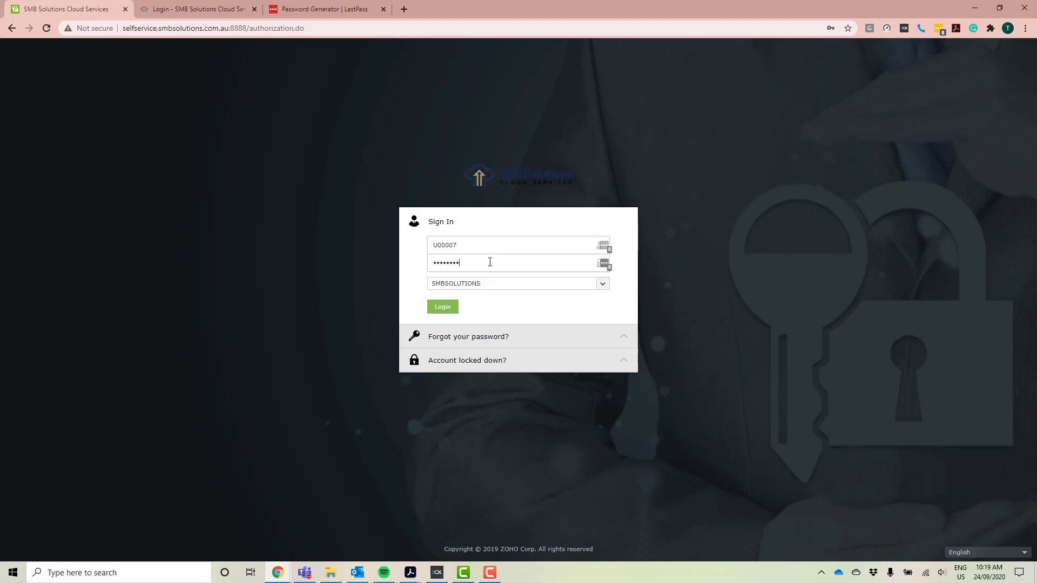
left_click(431, 312)
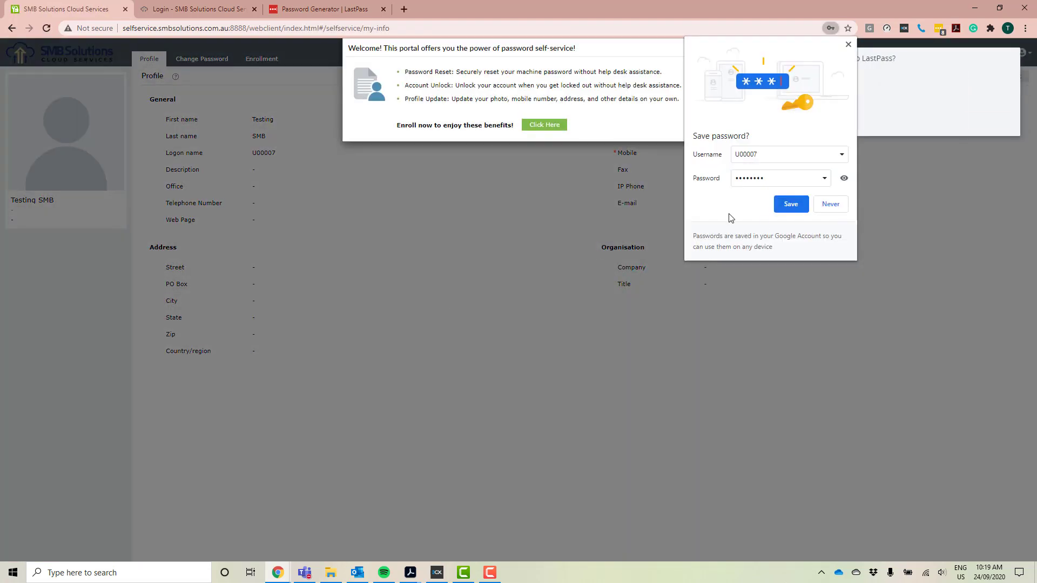
- Decline the Chrome and LastPass password-saving prompts and start enrollment from the Welcome dialog
left_click(831, 204)
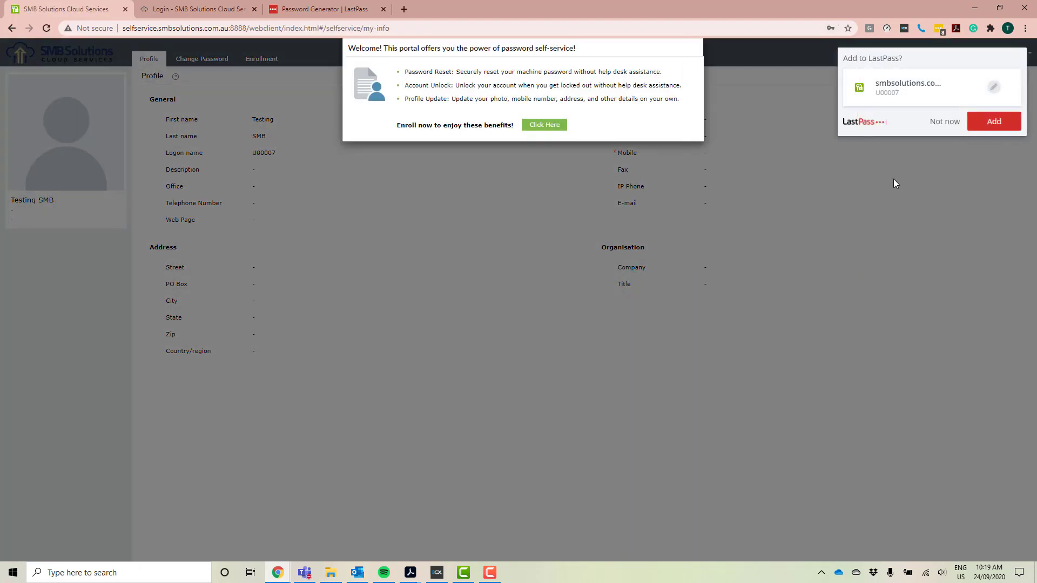
left_click(949, 122)
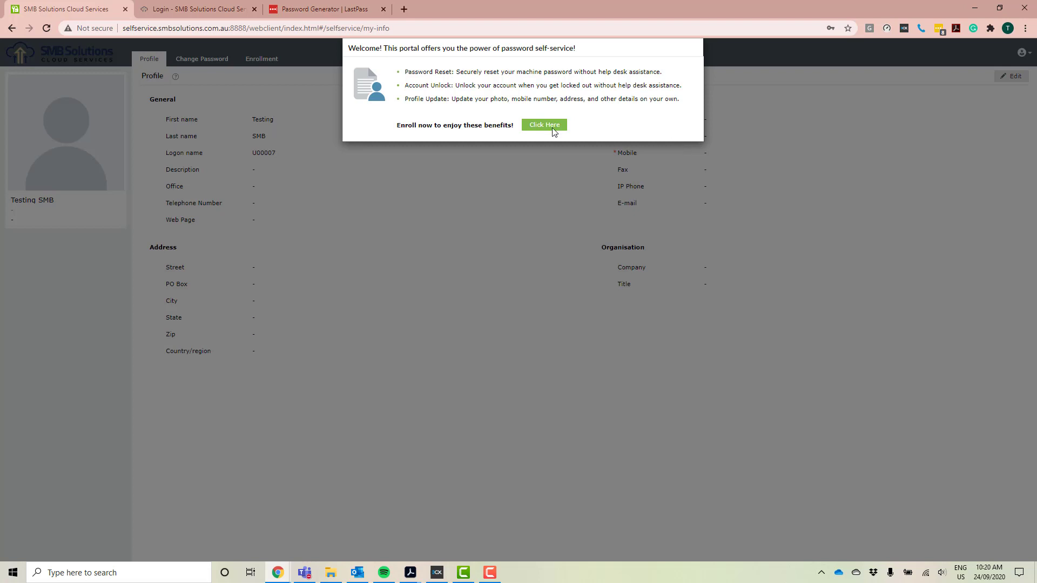
left_click(528, 128)
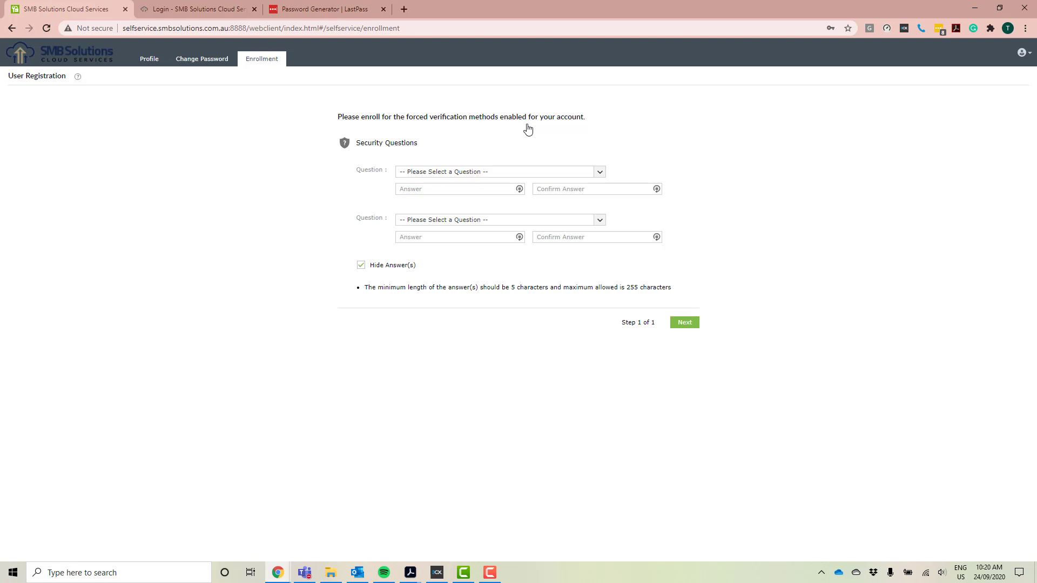
- Set 'What is your favourite colour ?' as the first security question and enter its answer
left_click(507, 171)
scroll(503, 211, "down", 2)
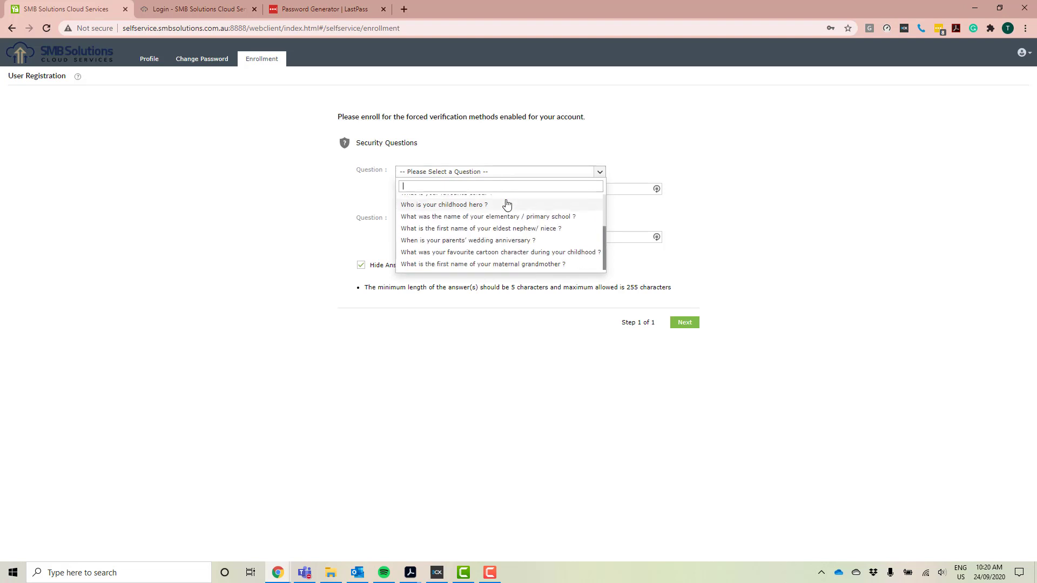
scroll(493, 238, "up", 2)
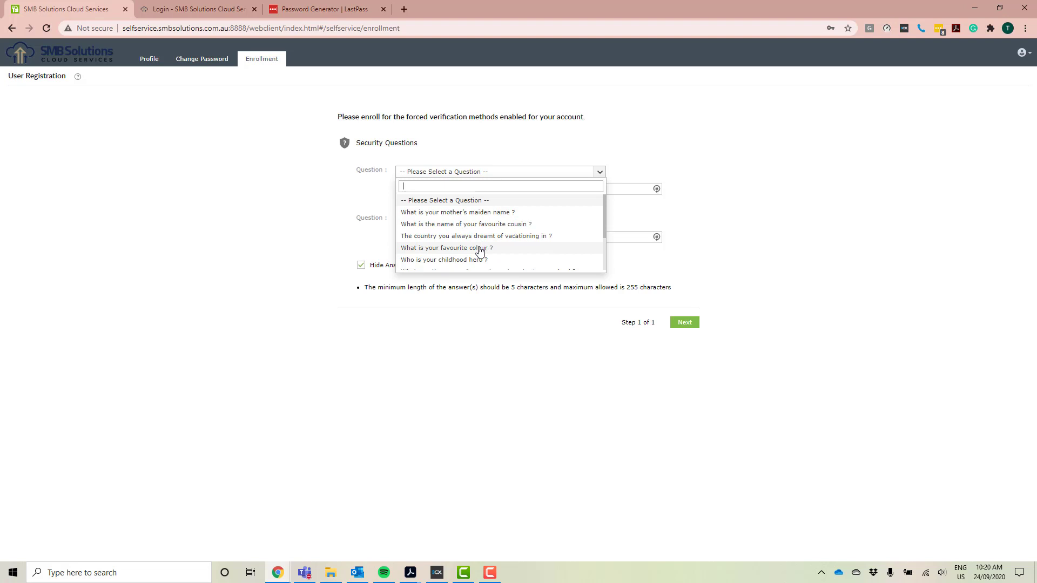
left_click(480, 248)
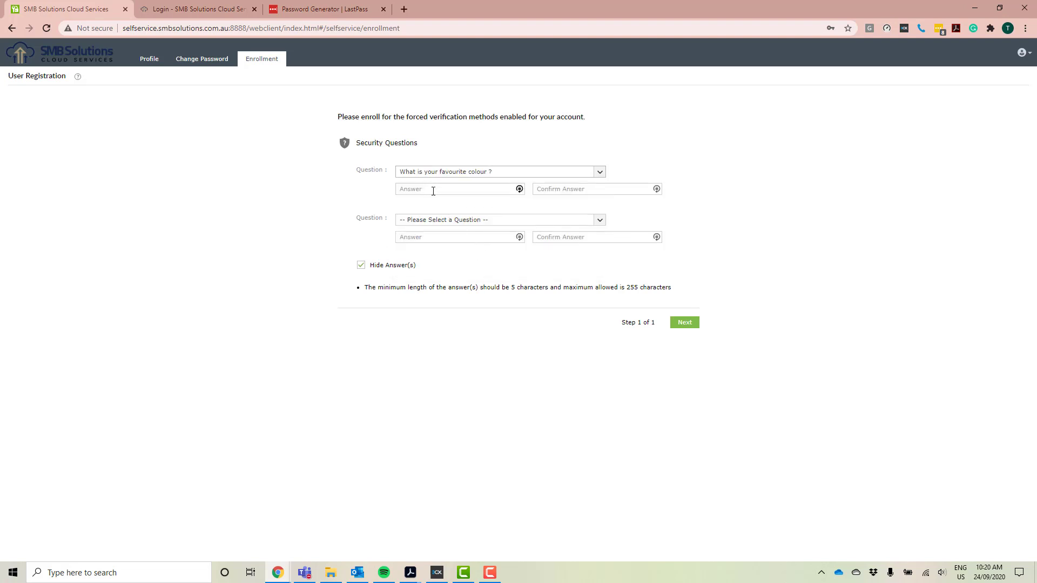
left_click(433, 191)
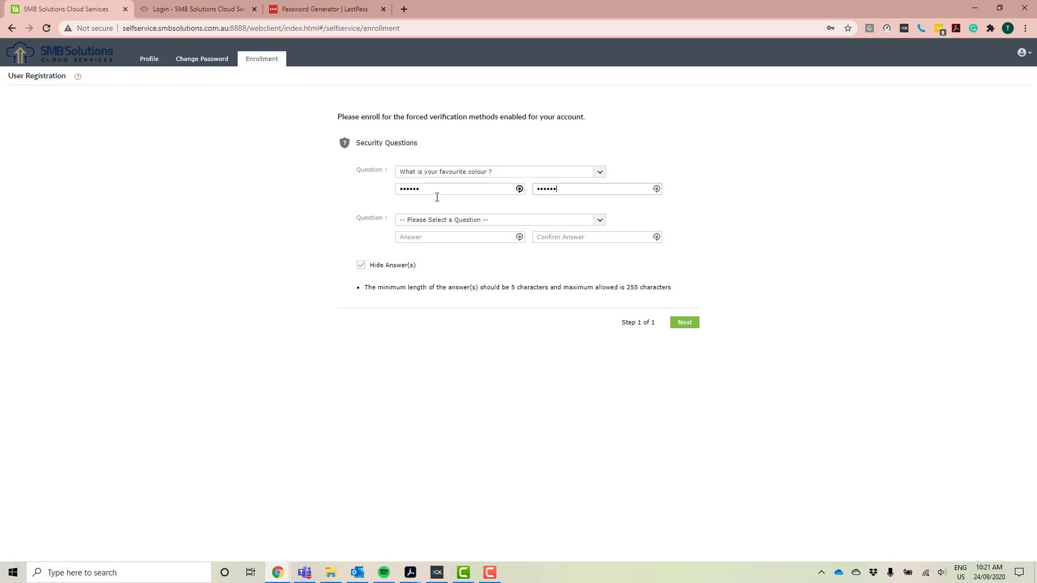
- Choose the mother's maiden name question, enter and confirm its answer, and submit the enrollment
left_click(448, 222)
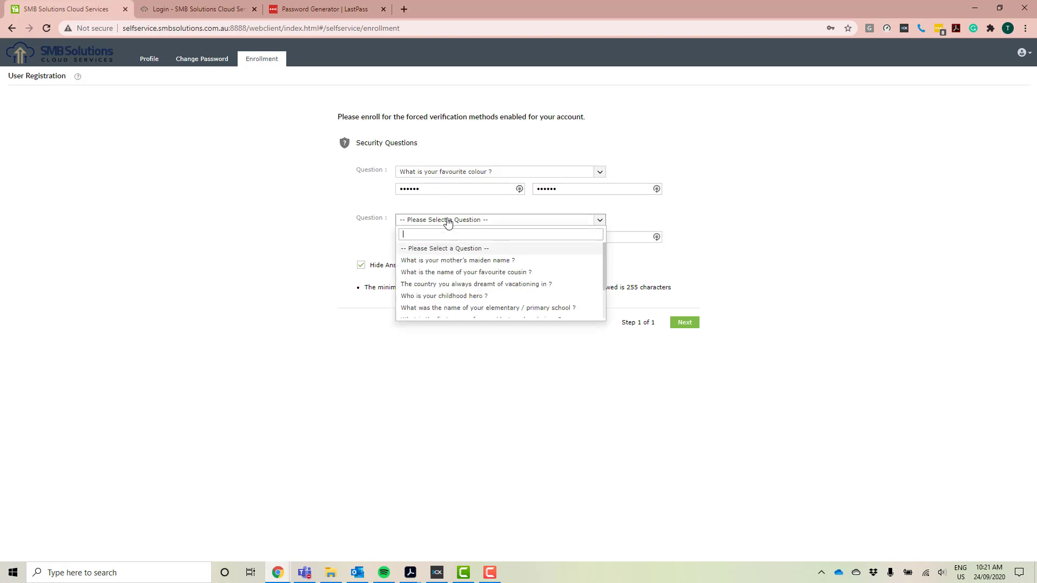
left_click(455, 259)
left_click(438, 236)
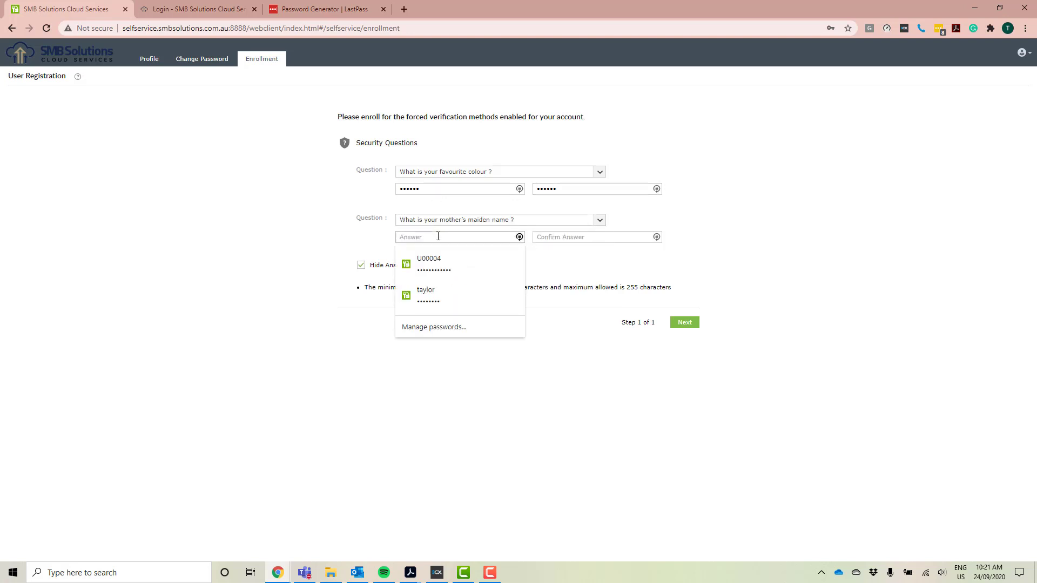
key("Tab")
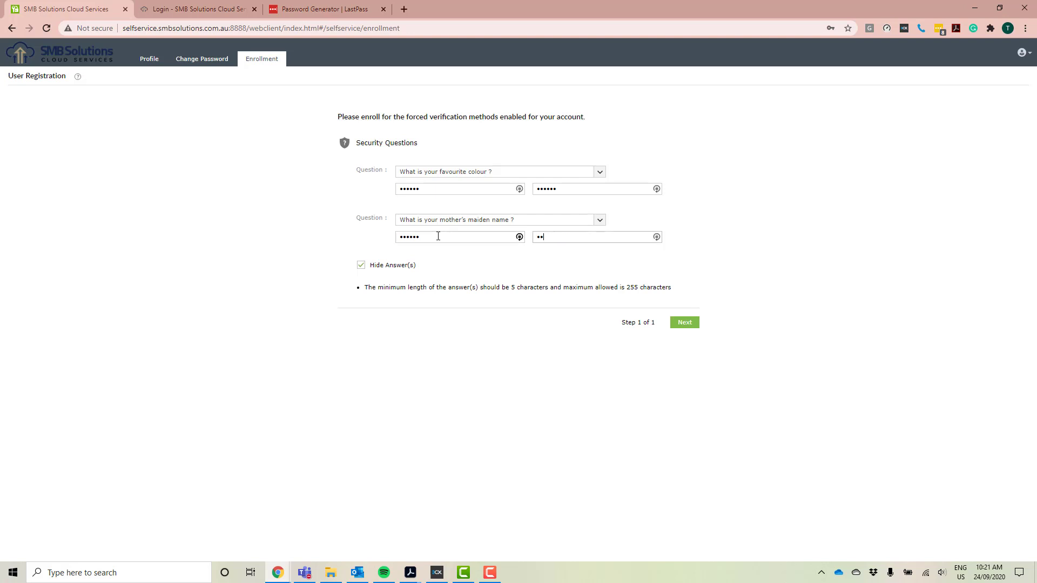
left_click(687, 325)
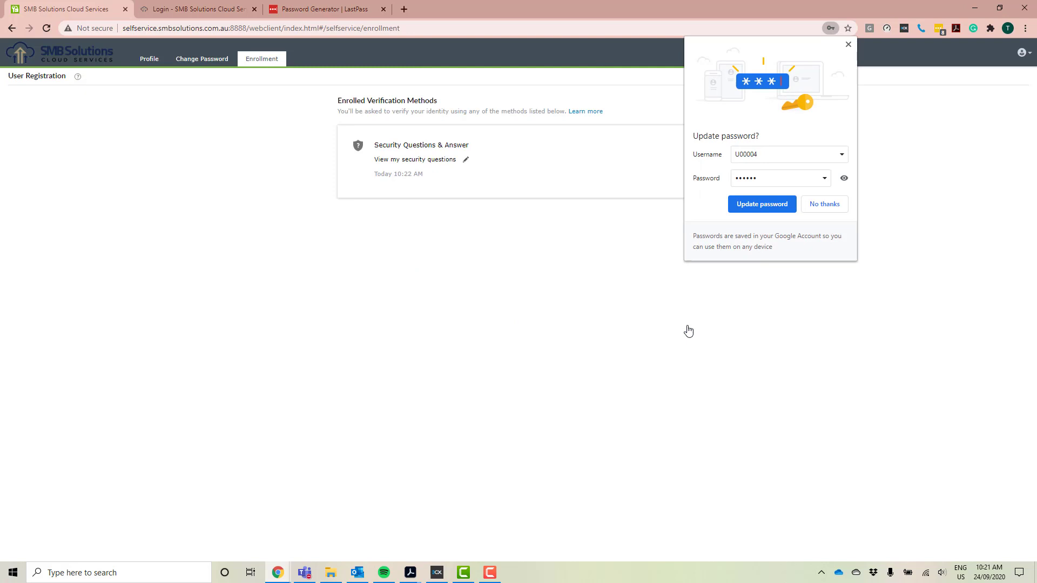
left_click(819, 207)
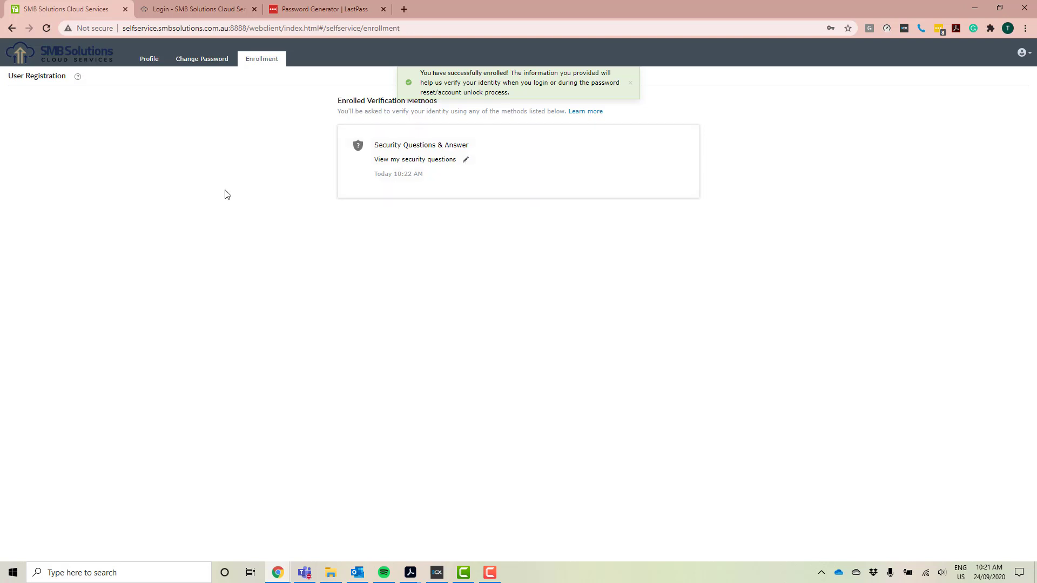
- Edit the profile to add the user's mobile number and e-mail address, then save it
left_click(150, 60)
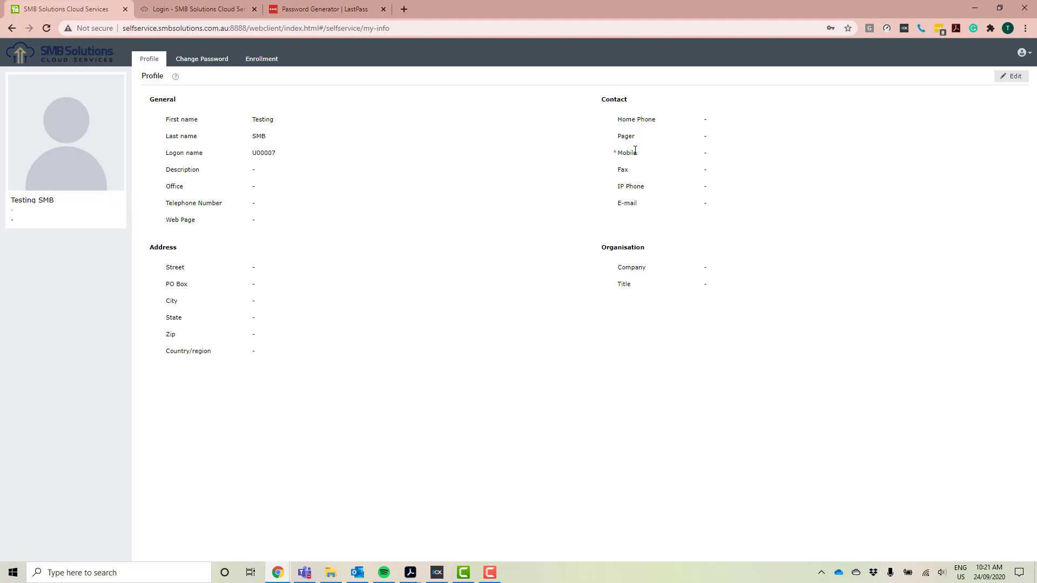
left_click(1005, 80)
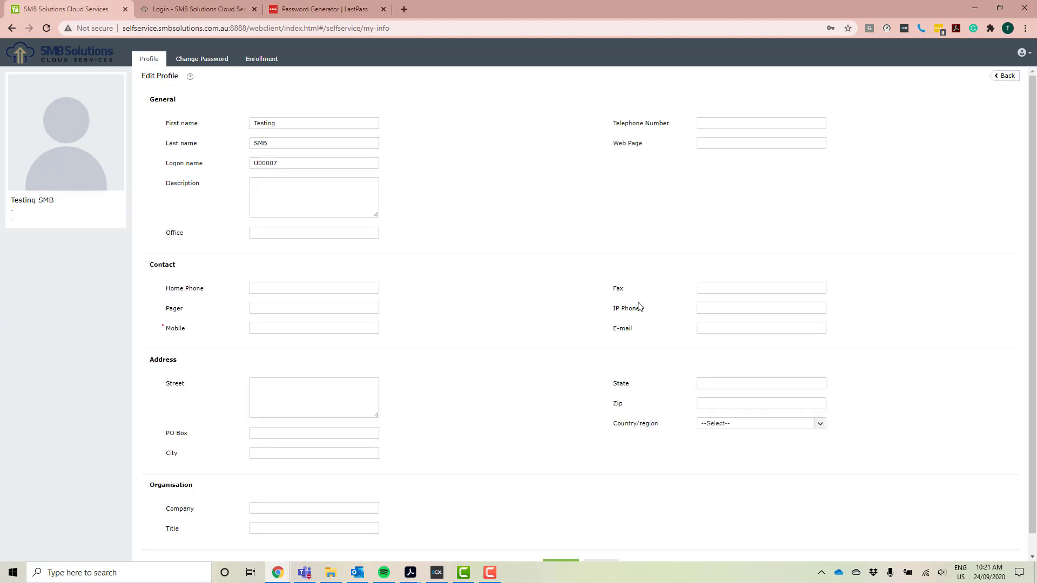
left_click(340, 325)
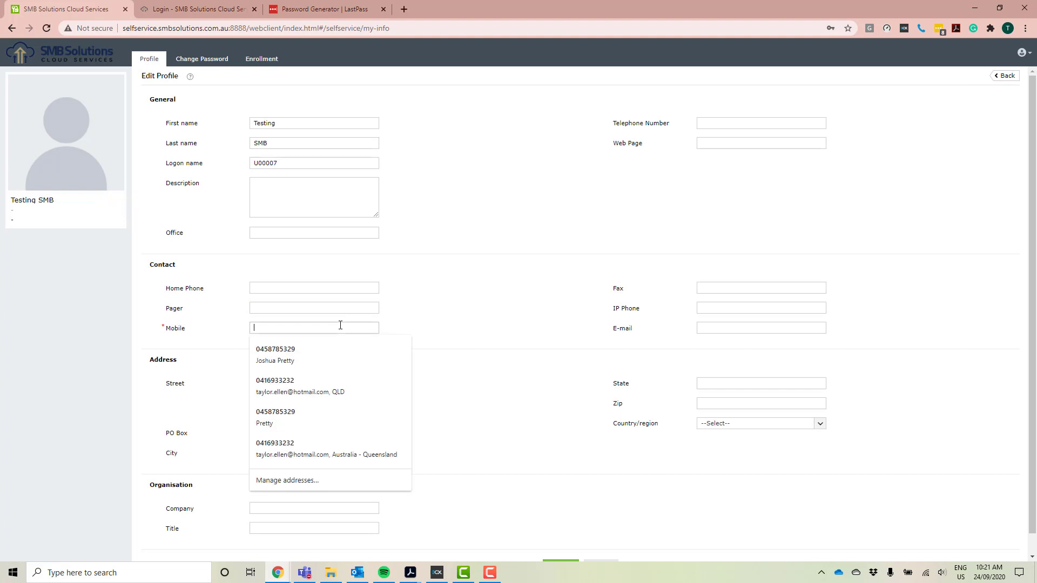
type("24521")
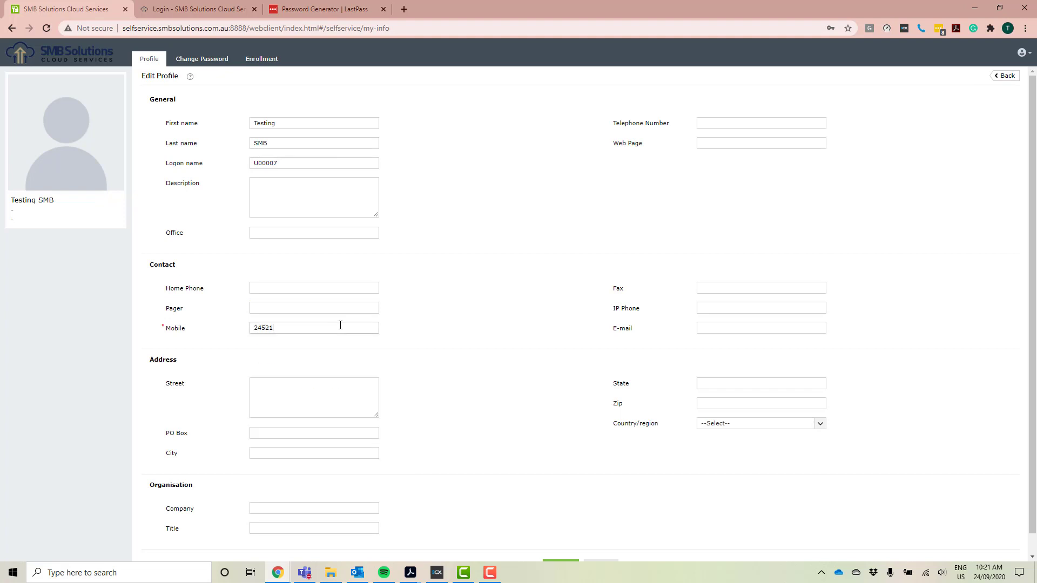
type("252")
left_click(712, 328)
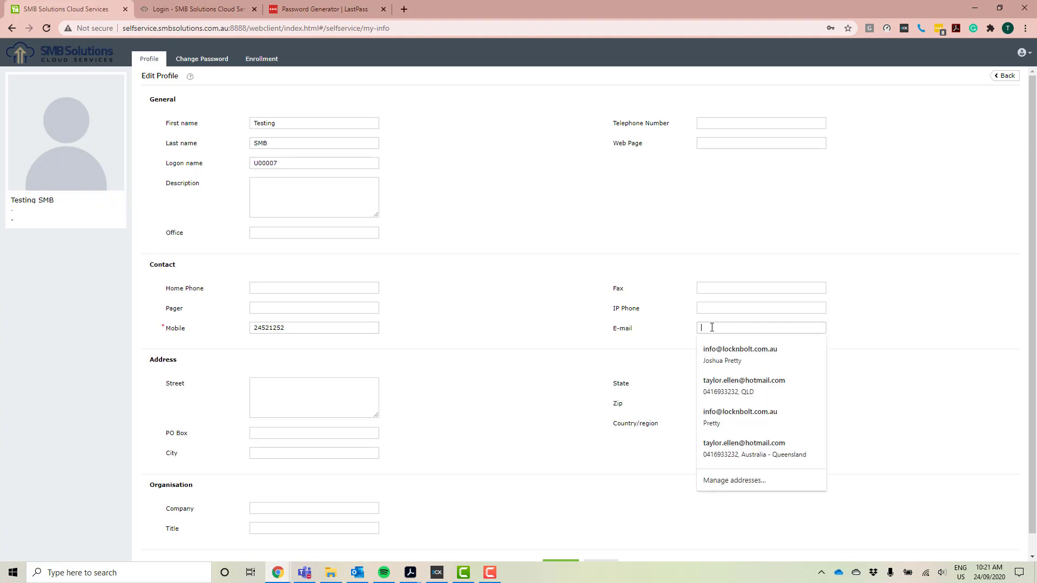
left_click(855, 324)
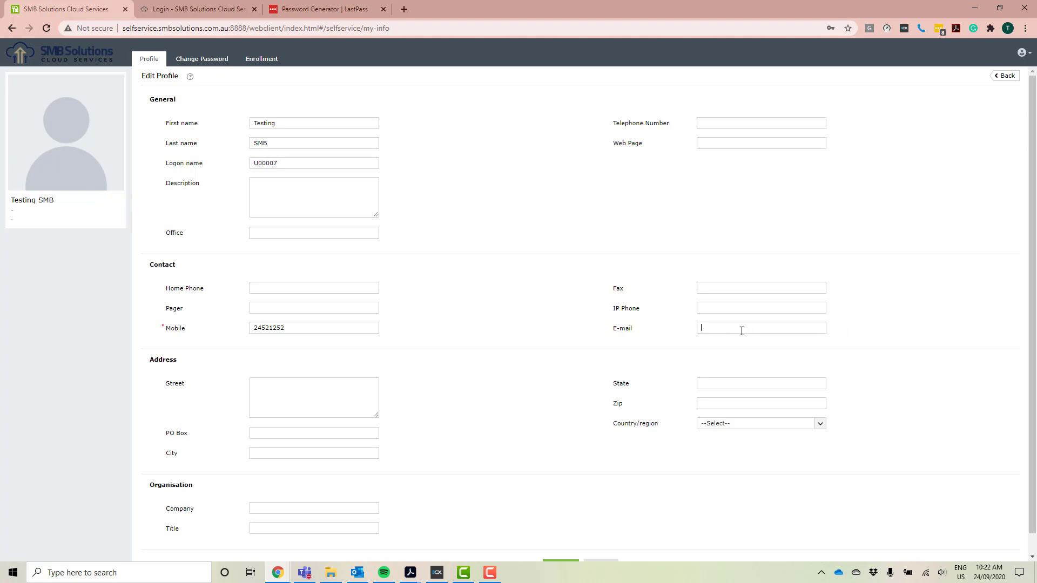
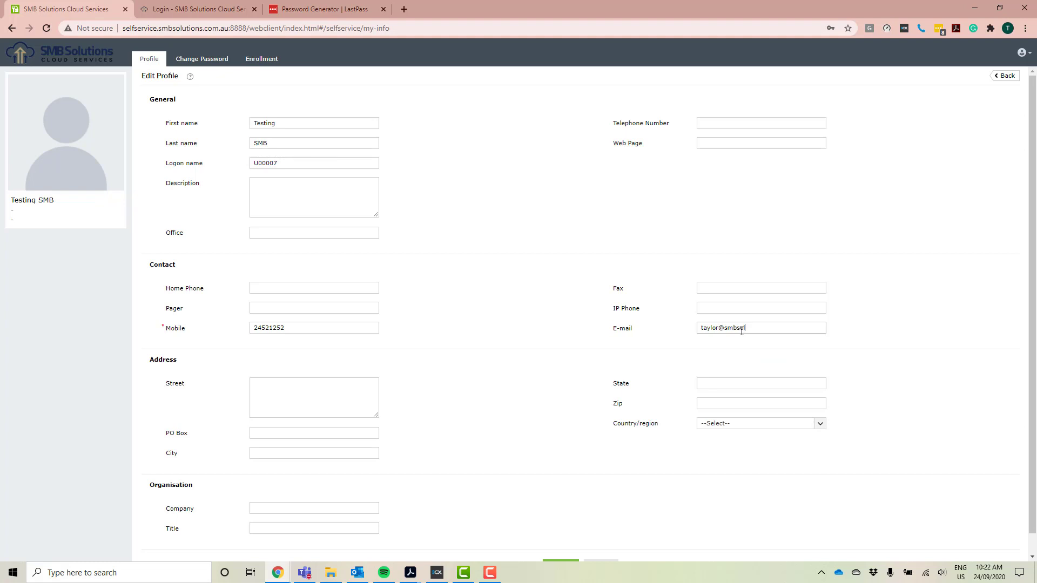
scroll(544, 366, "down", 1)
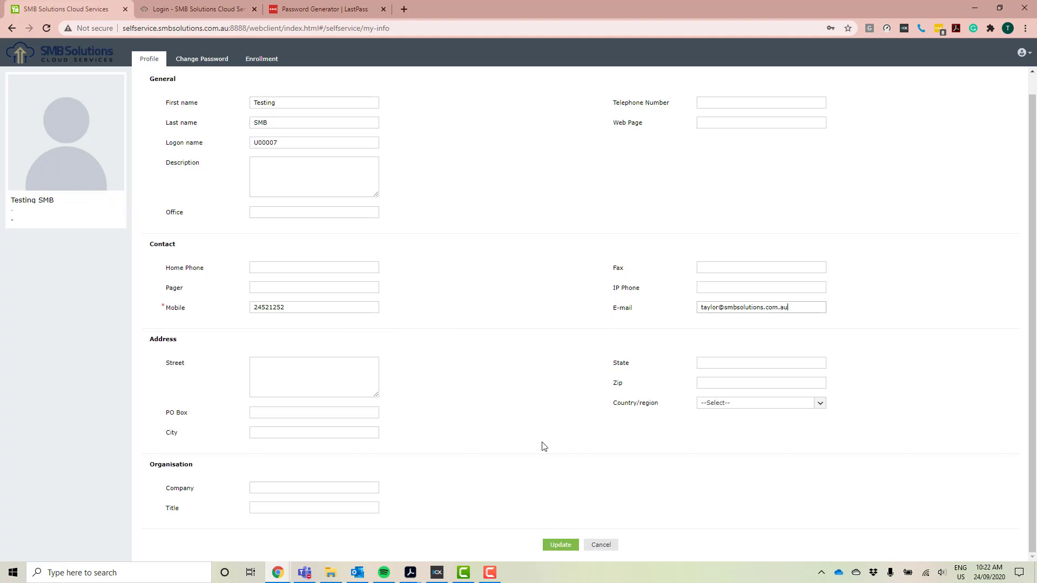
left_click(564, 545)
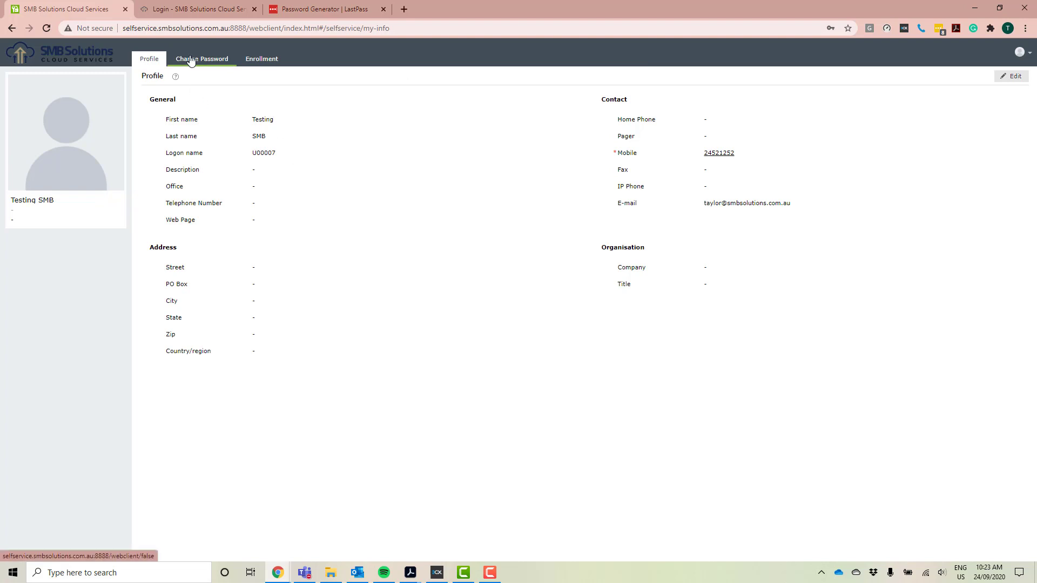
- Open the Change Password form listing the password rules, such as minimum length 8
left_click(210, 61)
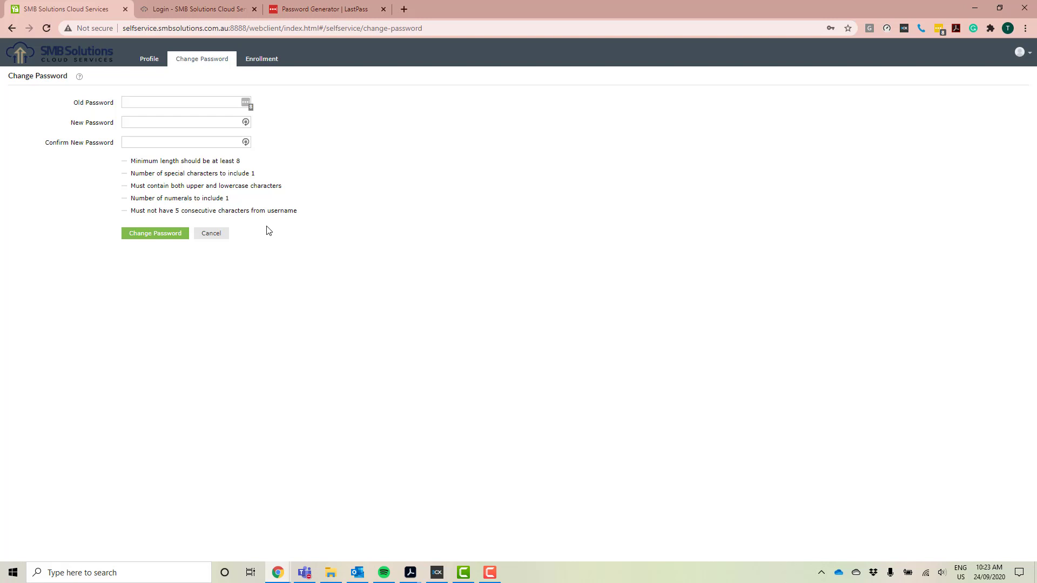
- Regenerate a 12-character password with uppercase, lowercase, numbers and symbols in LastPass
left_click(294, 4)
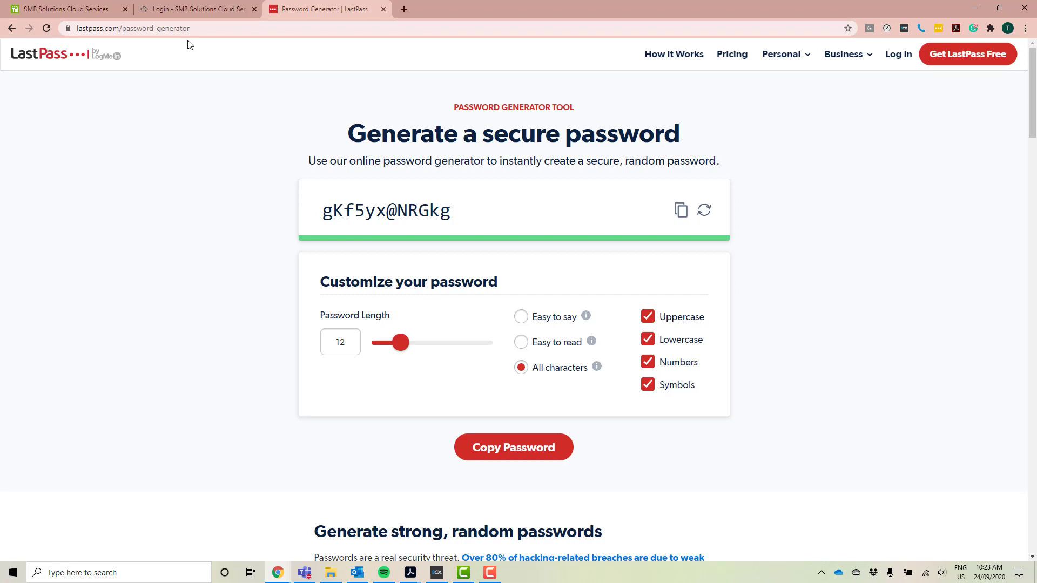
scroll(209, 292, "down", 1)
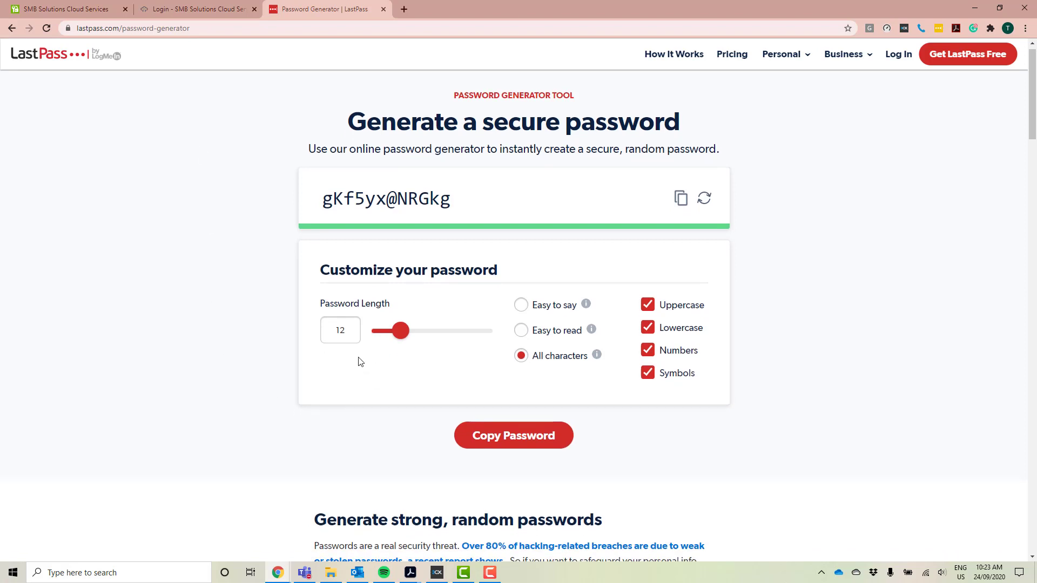
left_click(705, 201)
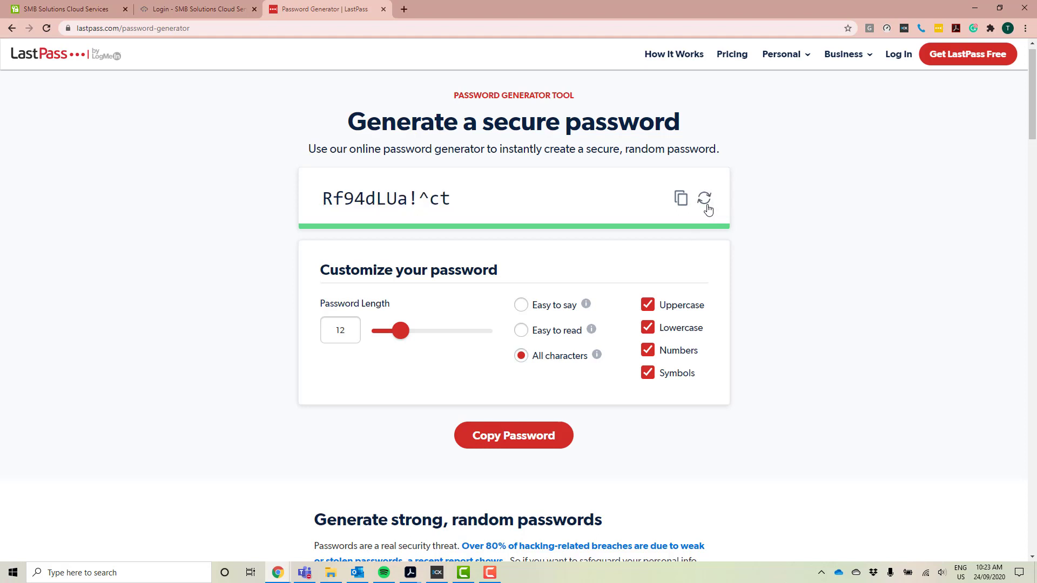